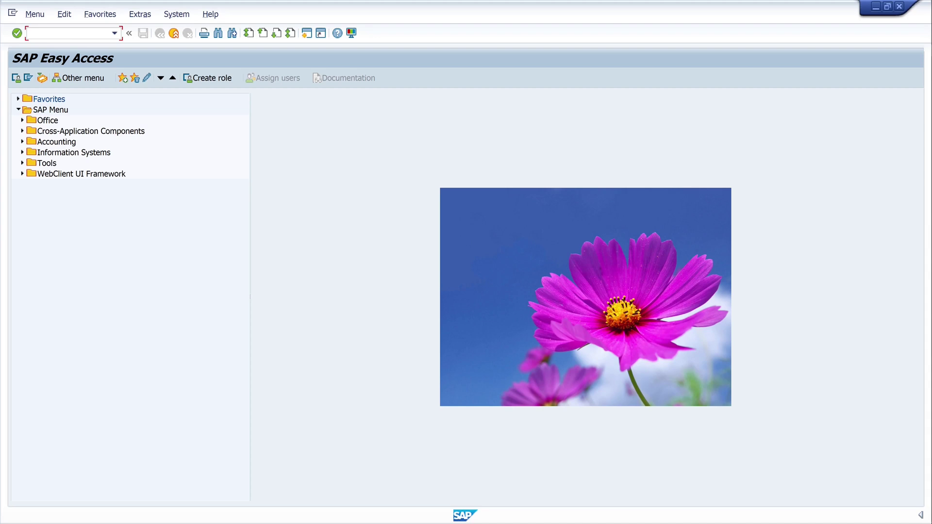
pyautogui.write('st03n')
# Run transaction ST03N to reach the Workload Monitor overview
pyautogui.press('Return')
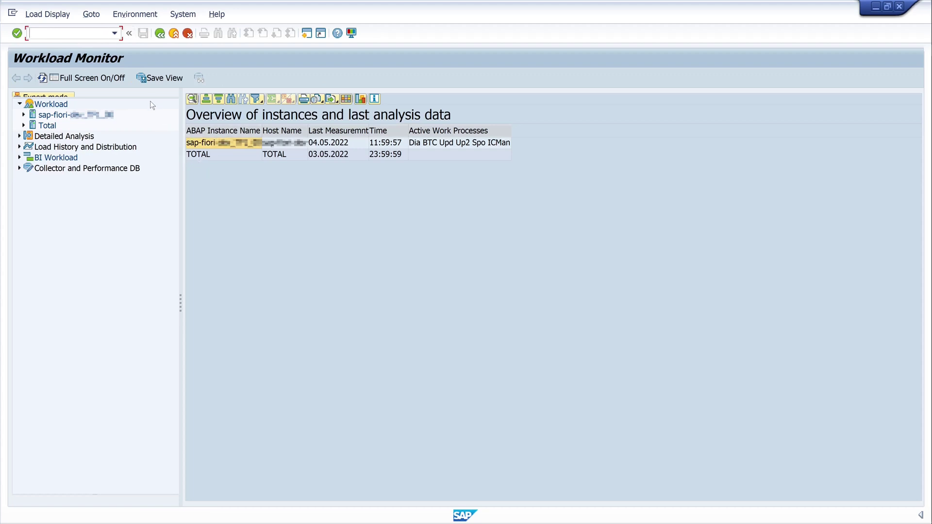
# Keep Expert mode and expand Total > Month to reveal periods 04/2022, 03/2022, 02/2022
pyautogui.click(73, 97)
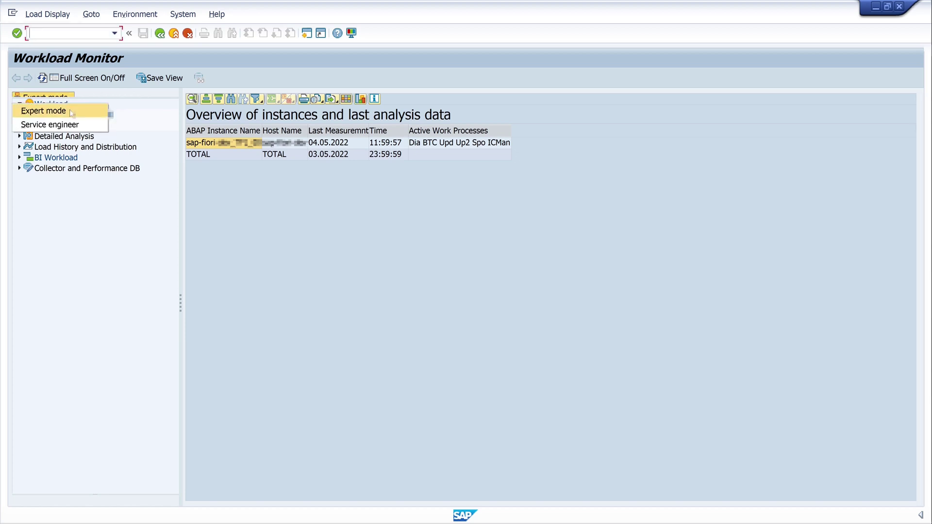
pyautogui.click(71, 111)
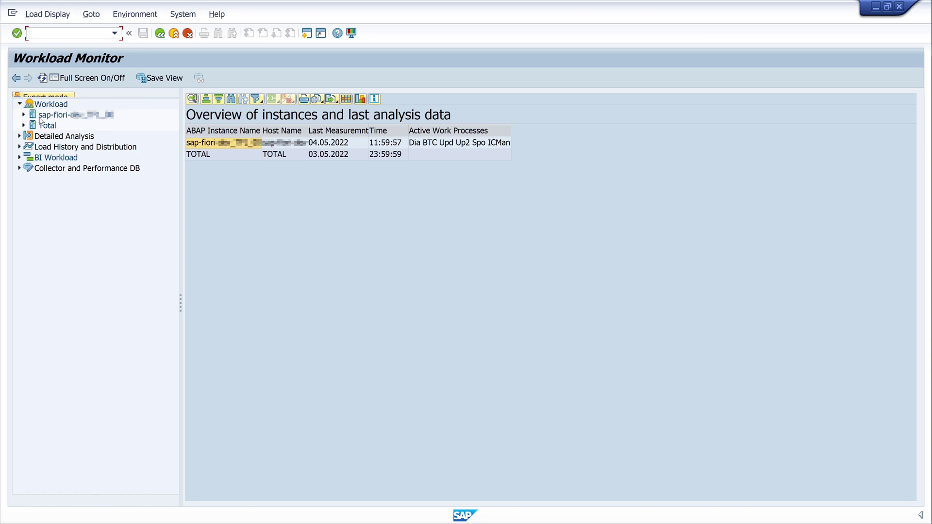
pyautogui.click(24, 125)
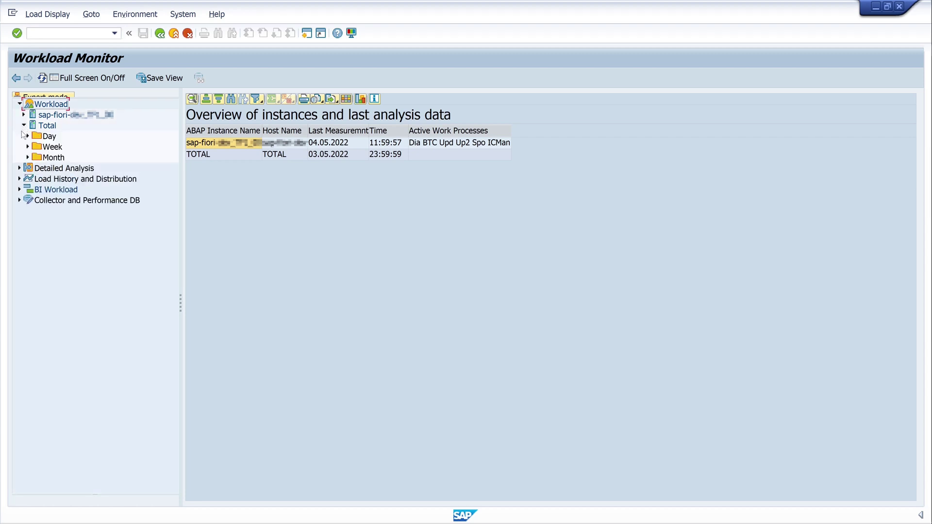
pyautogui.click(27, 157)
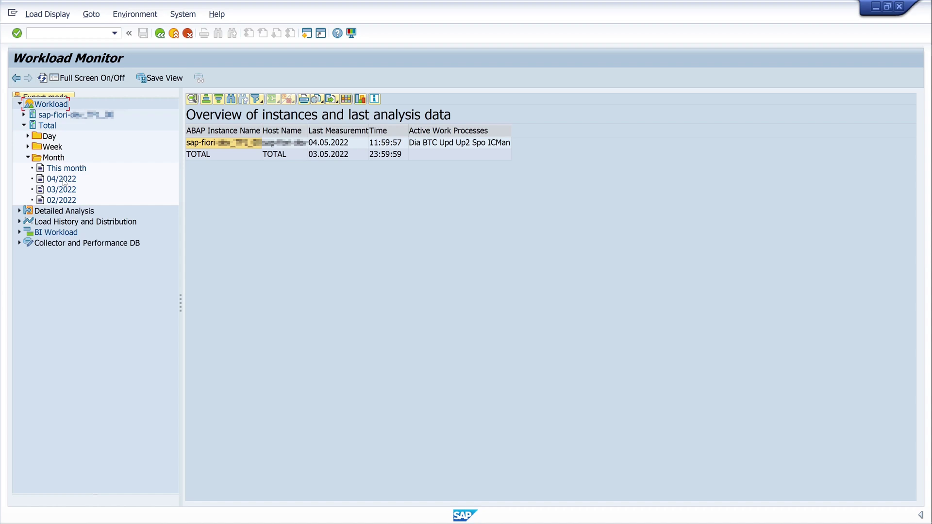
# Load the 04/2022 workload overview and enlarge the Analysis Views list
pyautogui.doubleClick(61, 179)
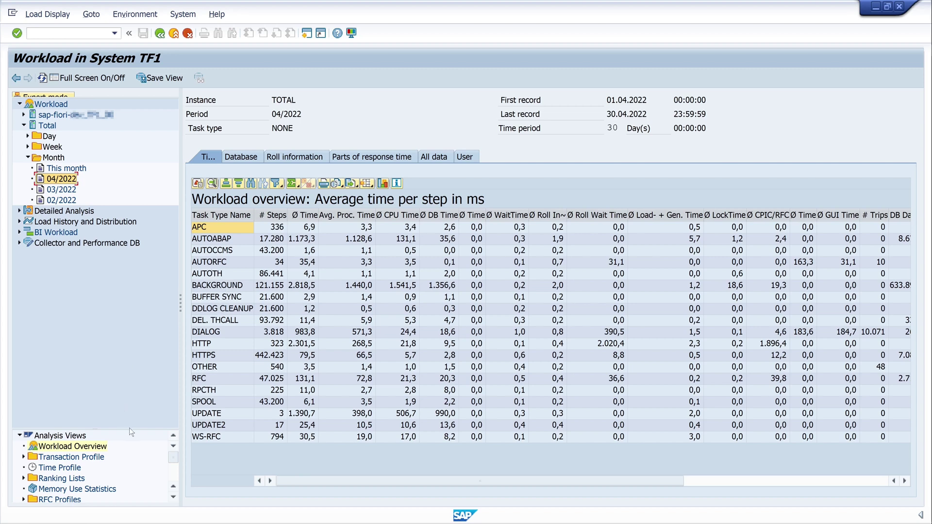
pyautogui.moveTo(129, 430); pyautogui.dragTo(134, 285)
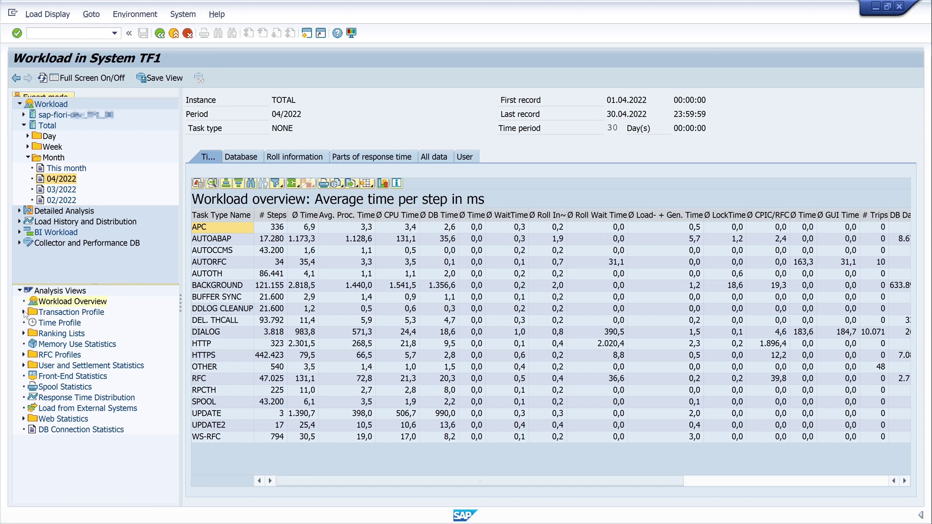
# Show the Standard transaction profile for April 2022
pyautogui.click(24, 313)
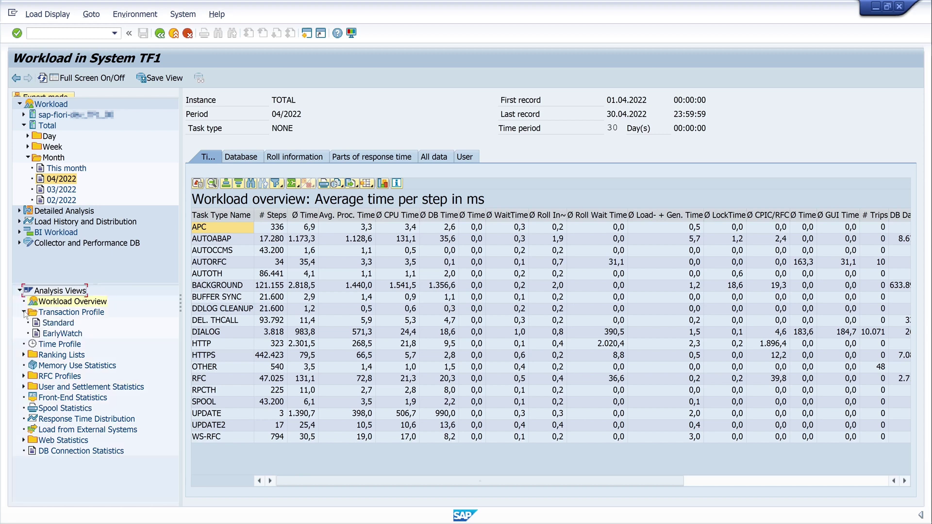
pyautogui.doubleClick(59, 323)
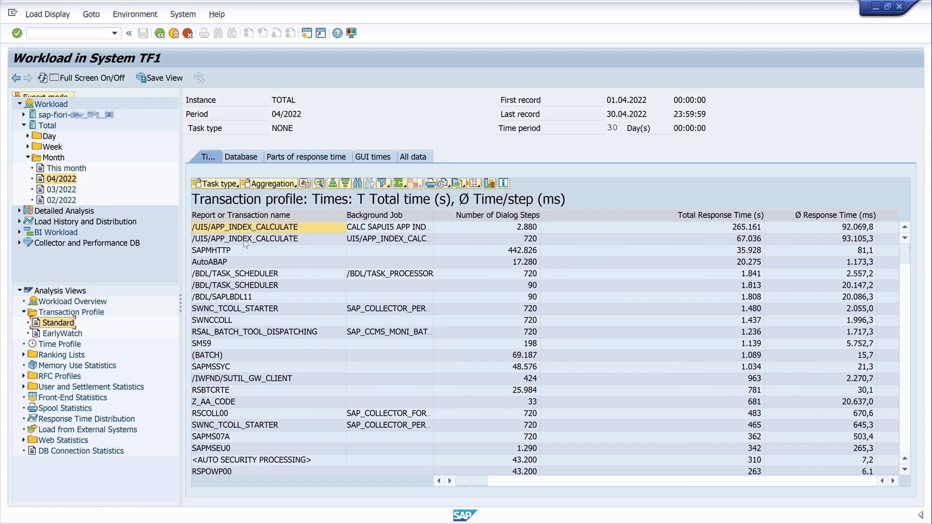
# Restrict the April transaction profile to task type DIALOG
pyautogui.click(234, 182)
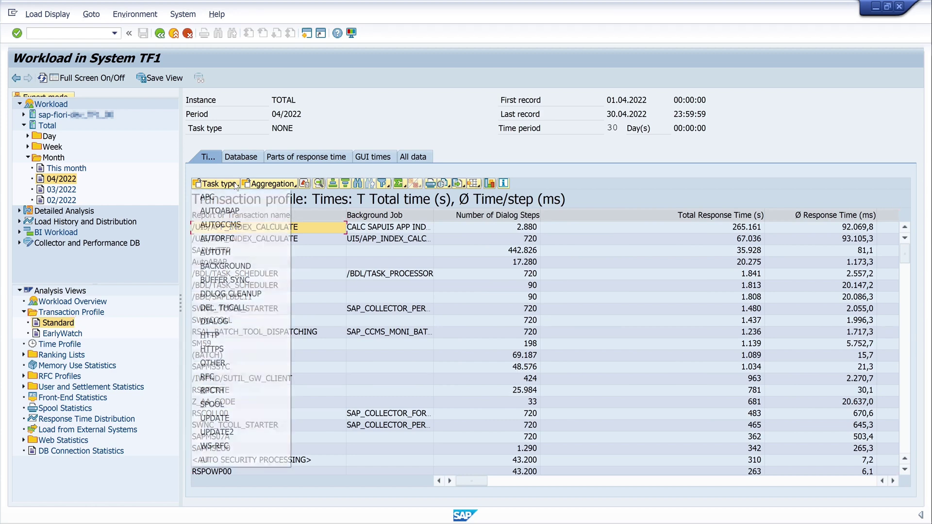
pyautogui.click(232, 318)
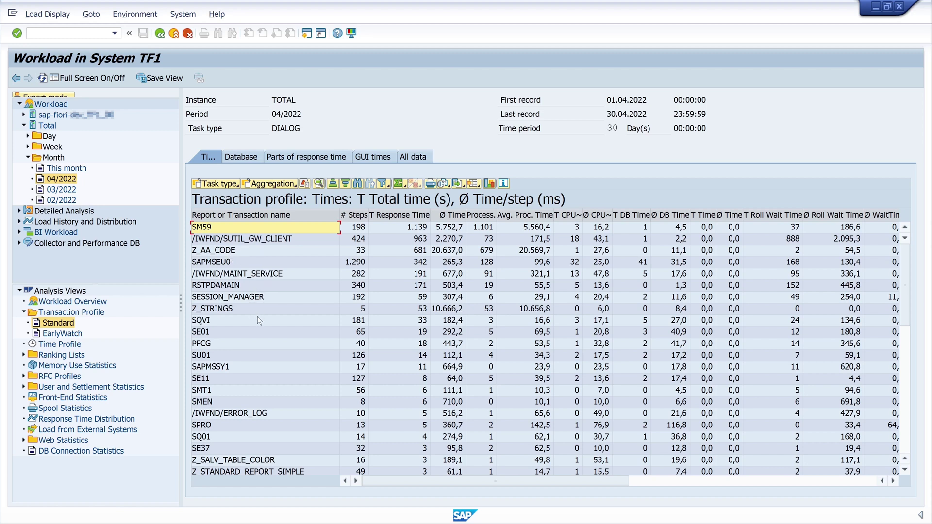
pyautogui.doubleClick(201, 320)
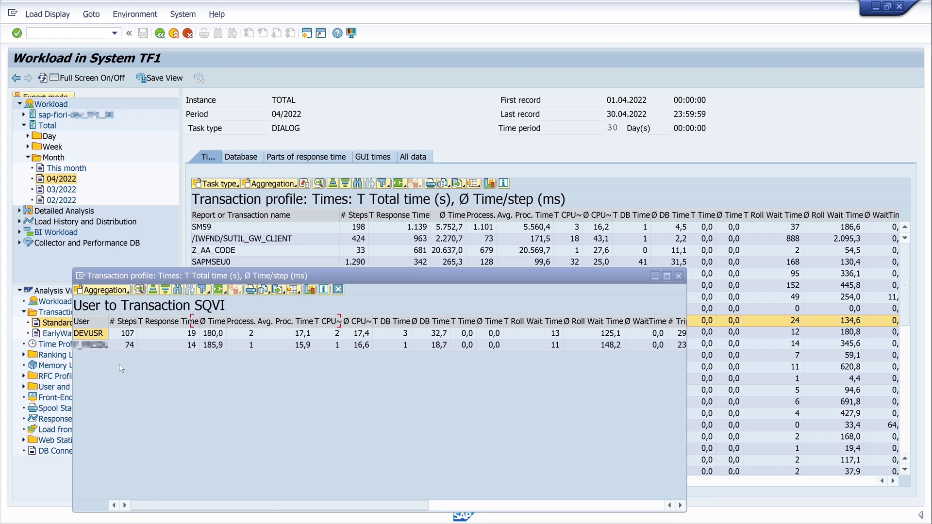
pyautogui.click(678, 277)
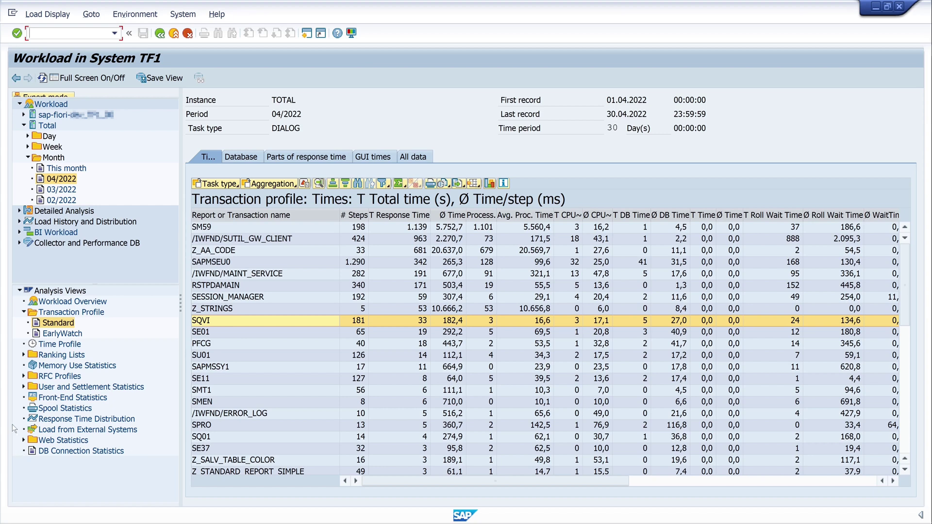
# Show April's dialog User Profile under User and Settlement Statistics
pyautogui.click(22, 387)
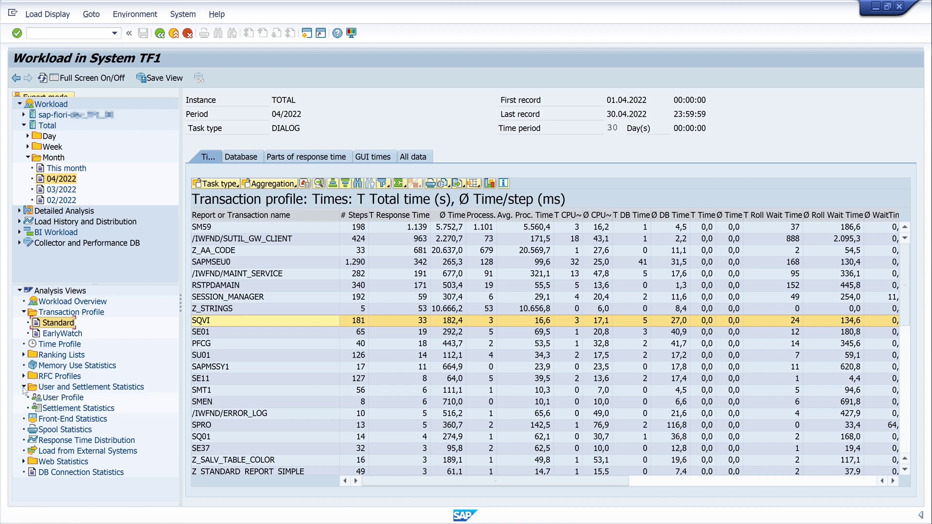
pyautogui.doubleClick(64, 398)
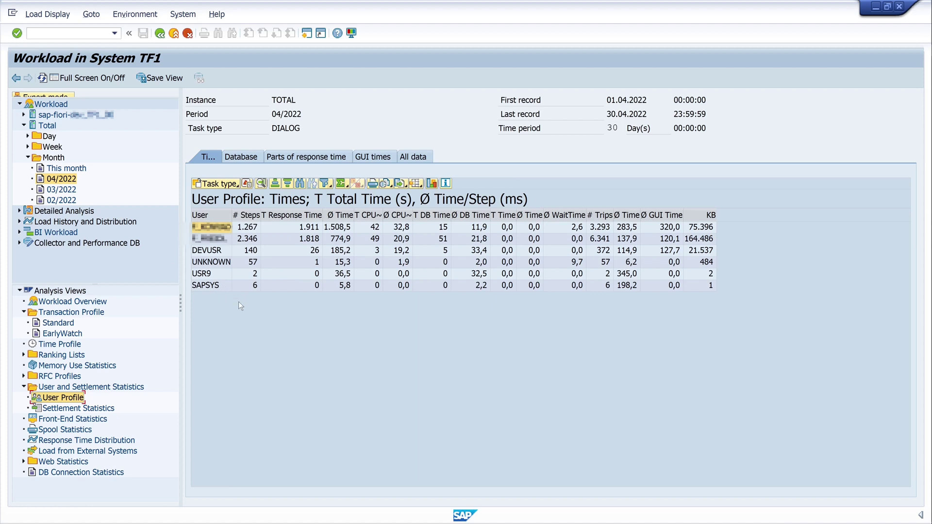
# List the transactions used by DEVUSR, the user with 140 dialog steps
pyautogui.doubleClick(218, 250)
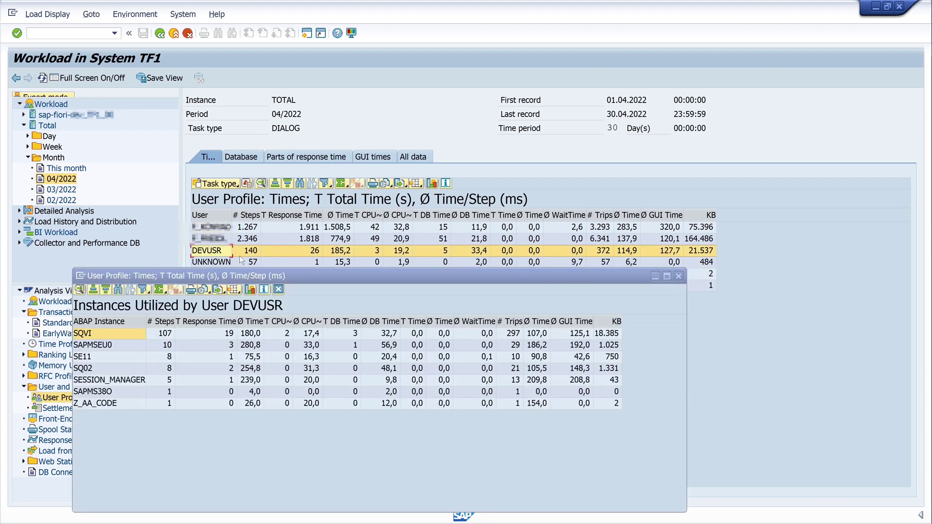